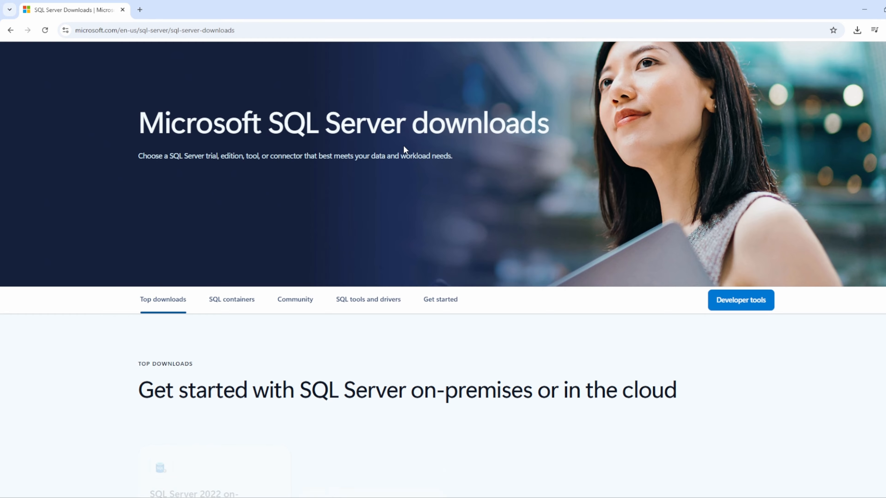
# Step: Download the SQL Server 2022 Developer installer and show the downloaded file in its folder
pyautogui.scroll(-3, 404, 146)
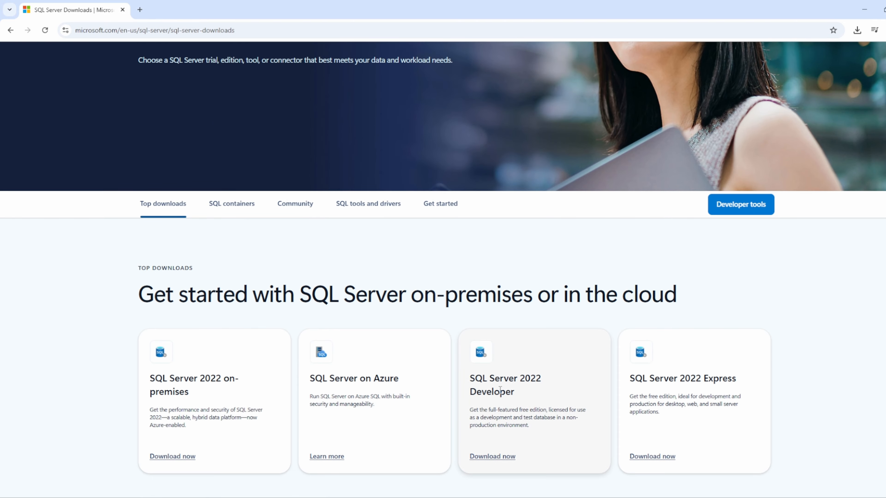
pyautogui.scroll(-1, 500, 391)
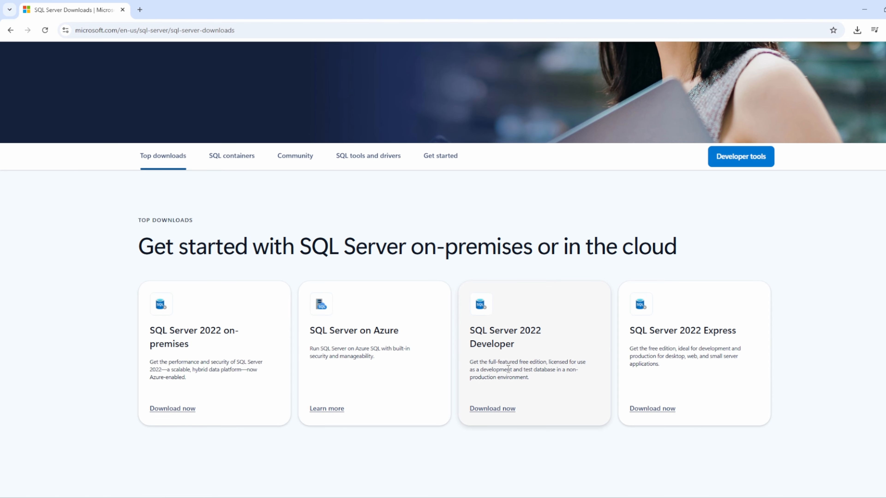
pyautogui.click(501, 409)
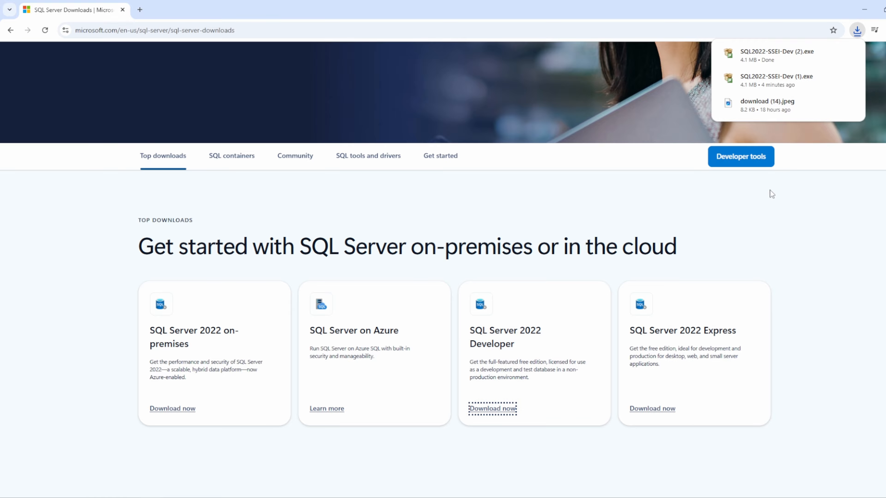
pyautogui.moveTo(823, 59)
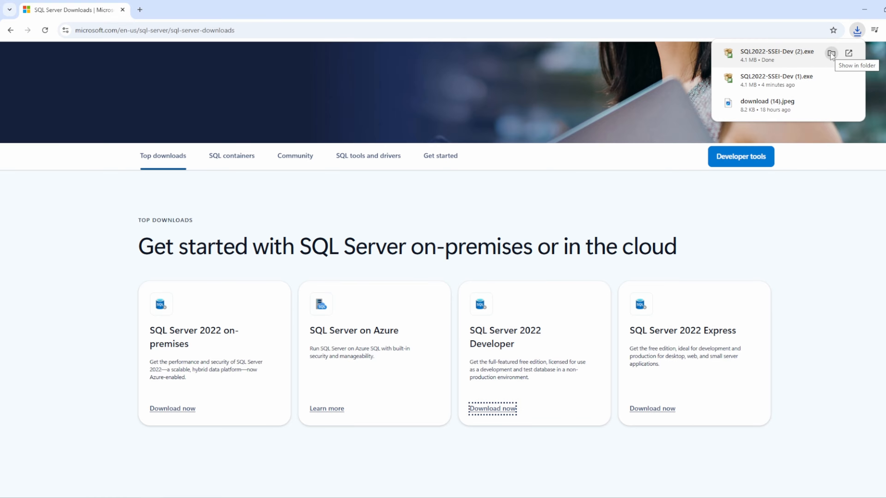
pyautogui.click(830, 54)
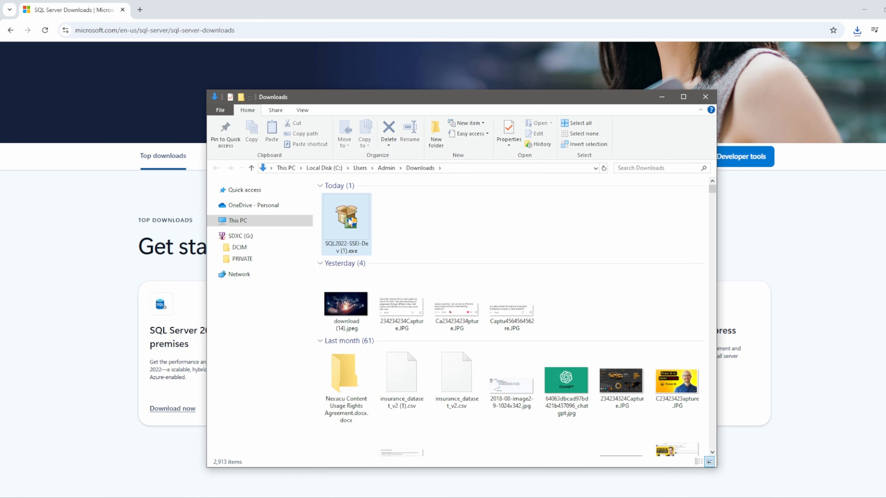
# Step: Run the SQL Server 2022 Developer installer and download the English ISO media to the SQL Server folder on the Desktop
pyautogui.moveTo(349, 219)
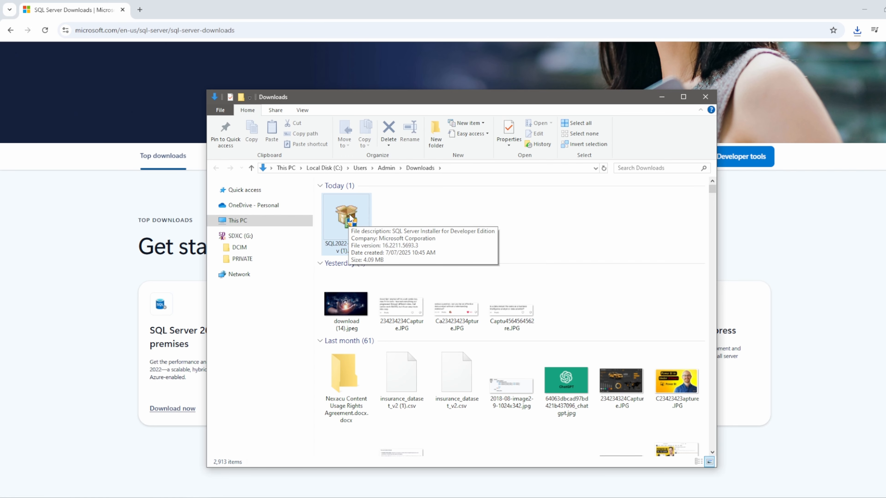
pyautogui.doubleClick(349, 219)
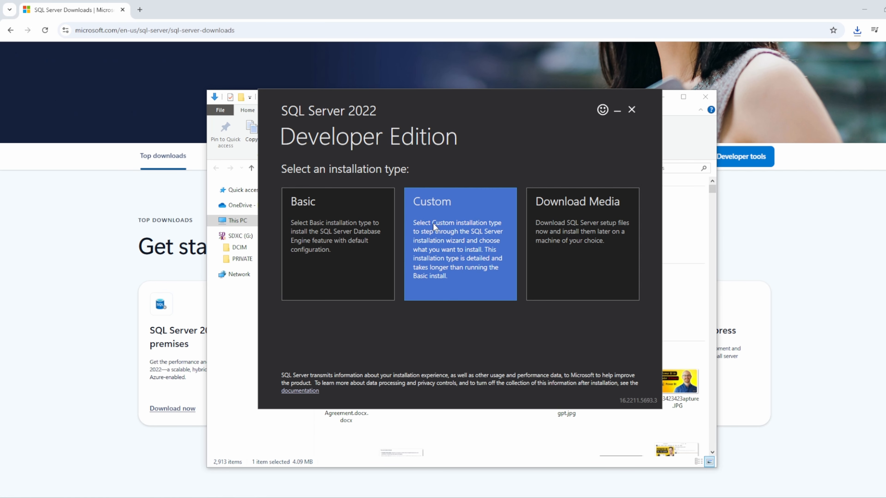
pyautogui.click(567, 254)
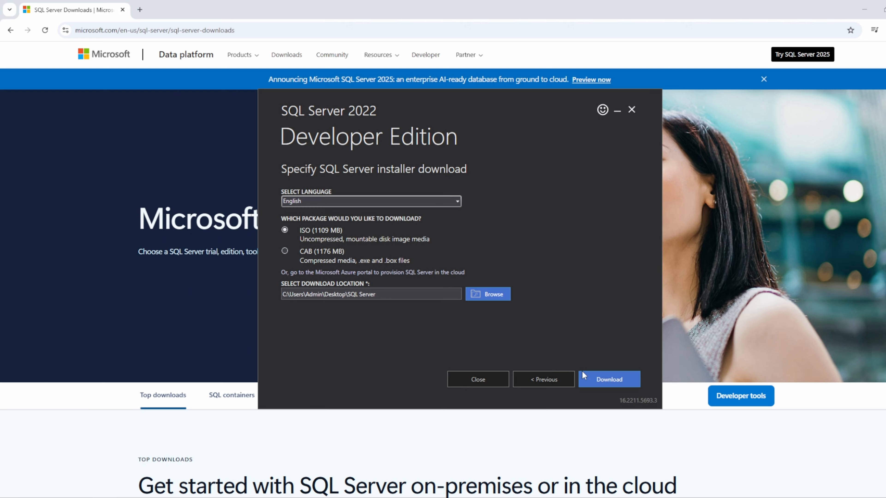
pyautogui.click(619, 378)
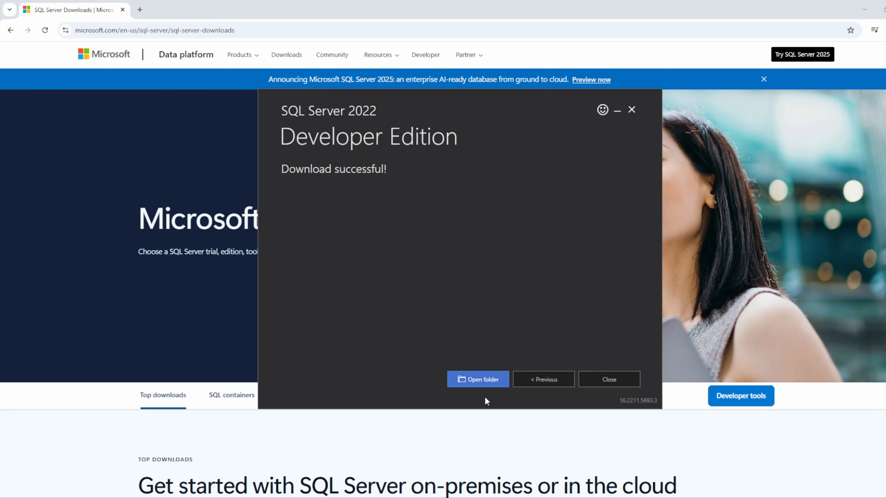
# Step: Open the media download folder and extract SQLServer2022-x64-ENU-Dev.iso into a SQLServer2022-x64-ENU-Dev subfolder
pyautogui.click(488, 380)
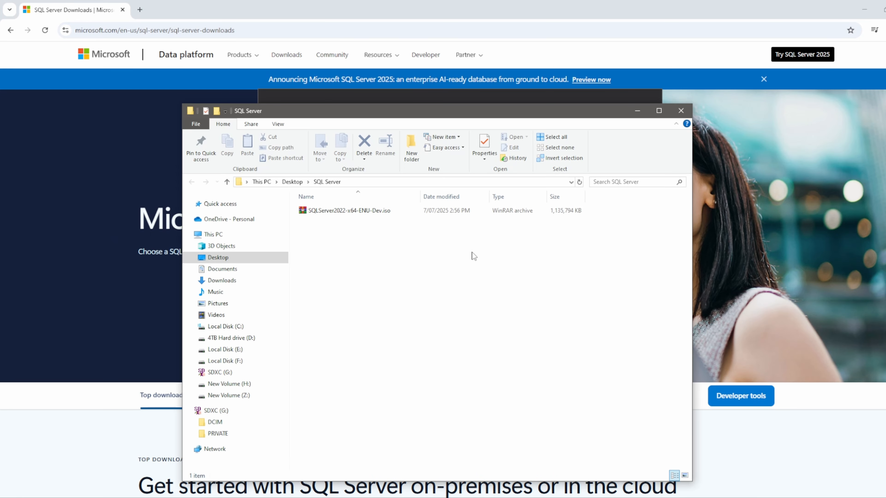
pyautogui.doubleClick(353, 211)
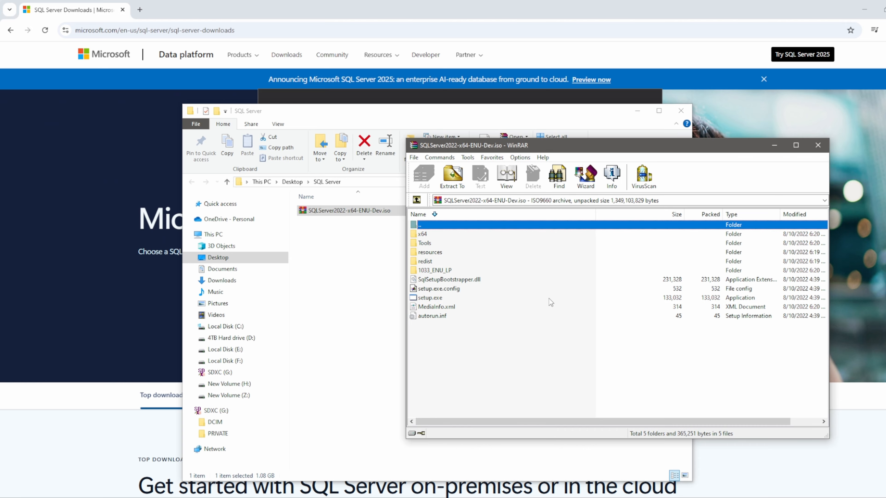
pyautogui.click(453, 176)
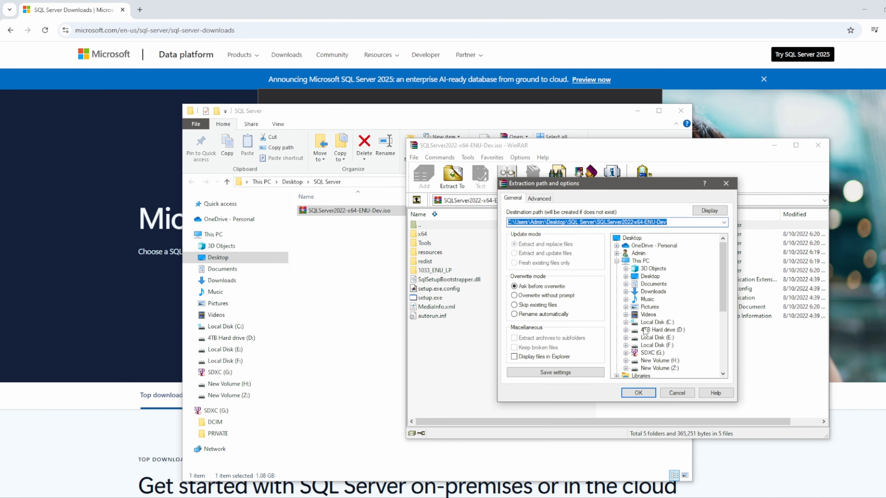
pyautogui.click(645, 394)
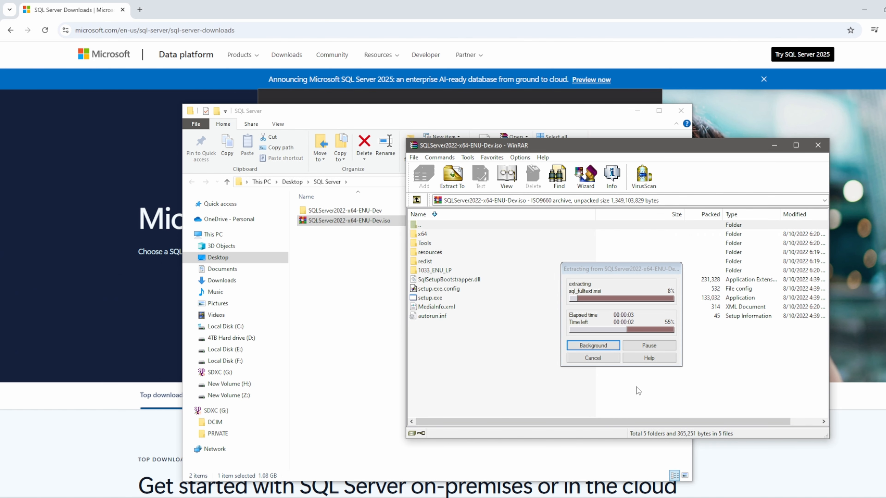
pyautogui.click(818, 145)
# Step: Launch setup.exe from the extracted SQLServer2022-x64-ENU-Dev folder
pyautogui.click(336, 210)
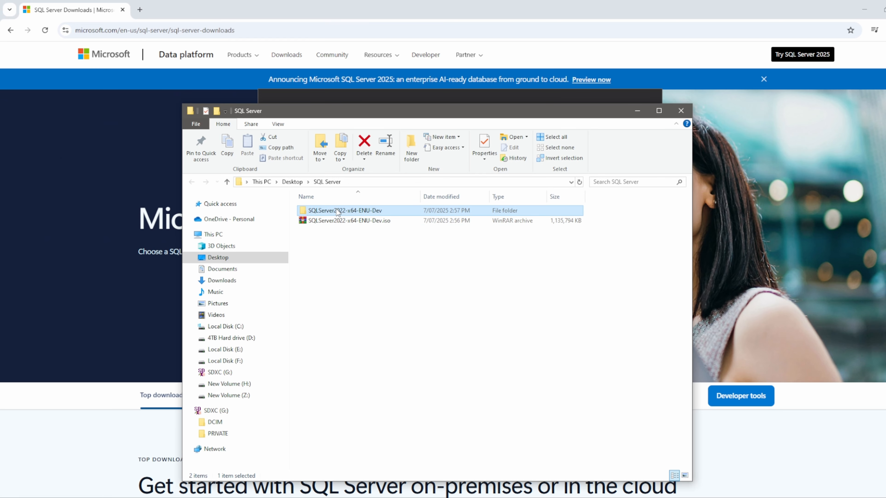
pyautogui.doubleClick(336, 209)
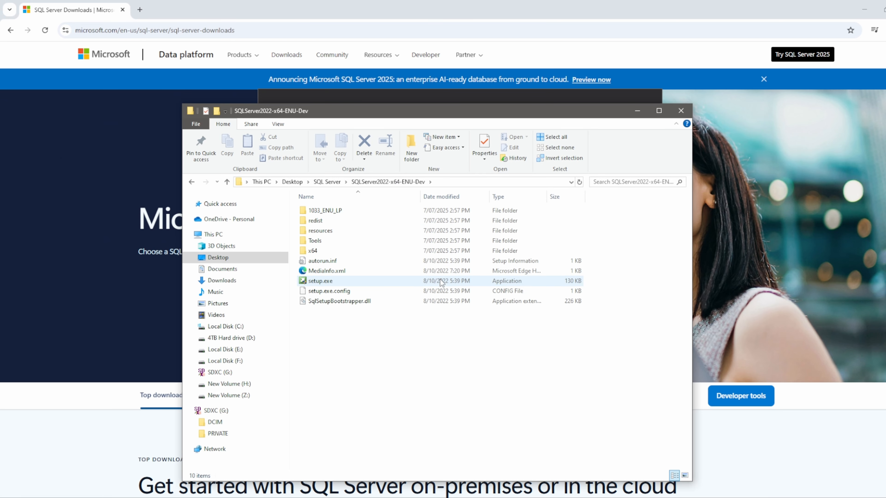
pyautogui.doubleClick(320, 281)
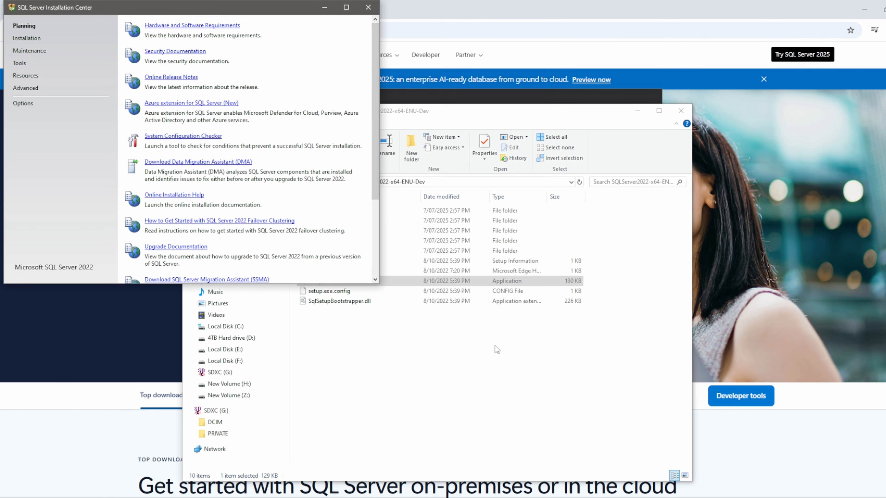
# Step: Start a new SQL Server standalone installation from the SQL Server Installation Center
pyautogui.moveTo(285, 4); pyautogui.dragTo(556, 121)
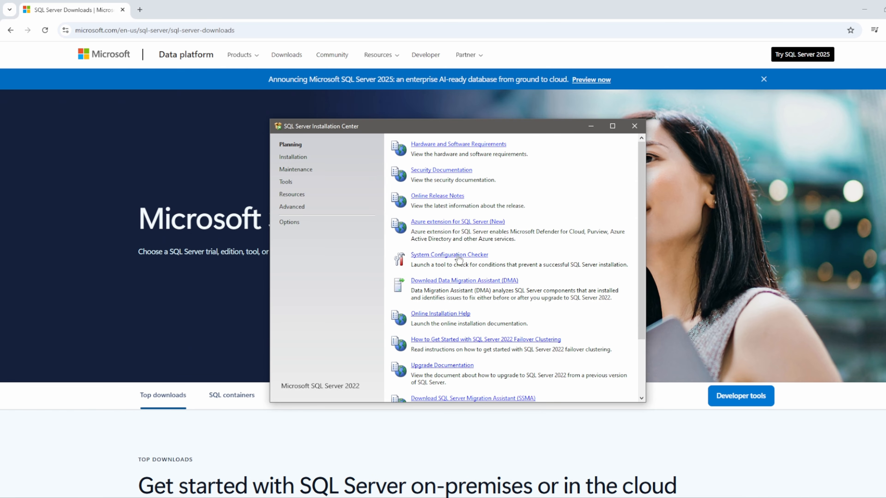
pyautogui.click(294, 158)
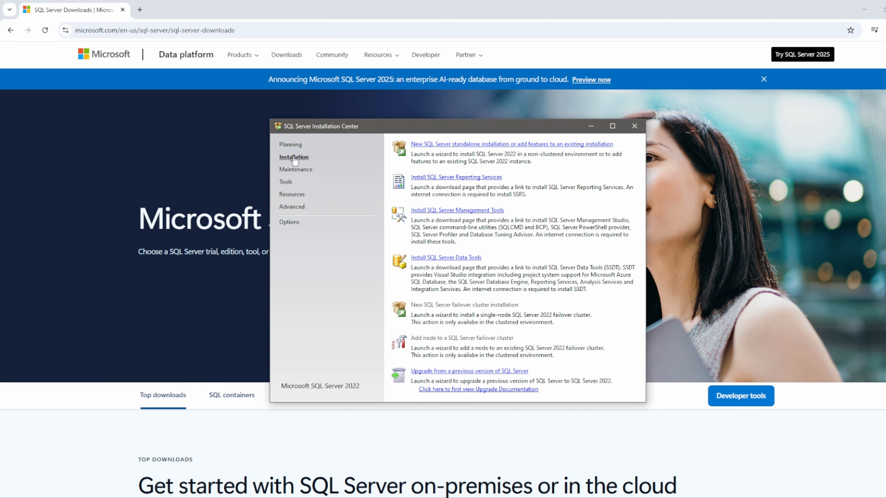
pyautogui.click(497, 144)
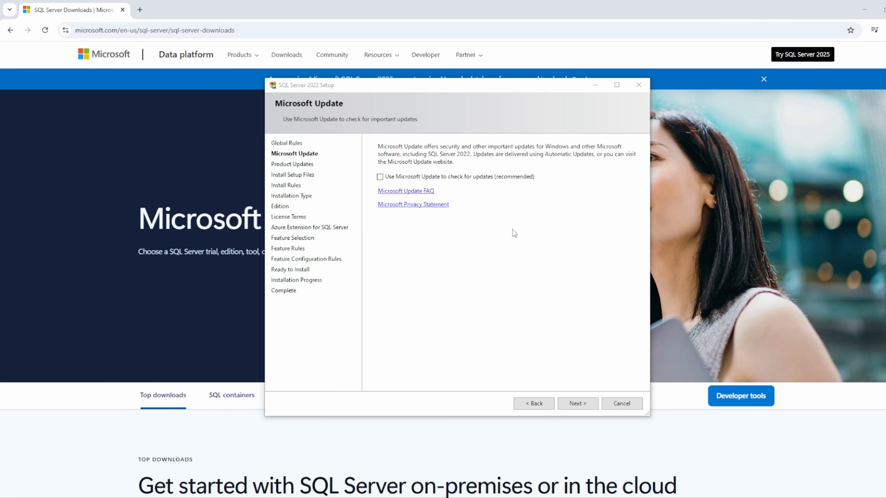
# Step: Continue setup without Microsoft Update, pass the install rules and proceed with a new installation of SQL Server 2022
pyautogui.click(582, 405)
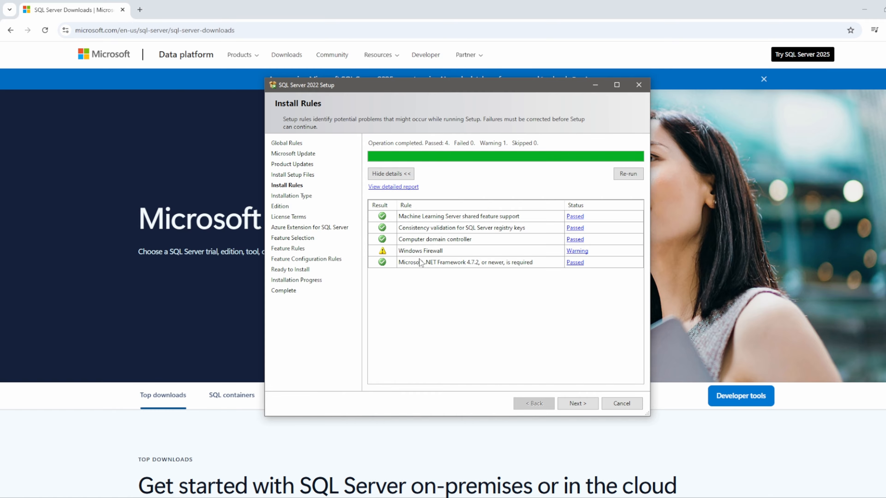
pyautogui.click(575, 404)
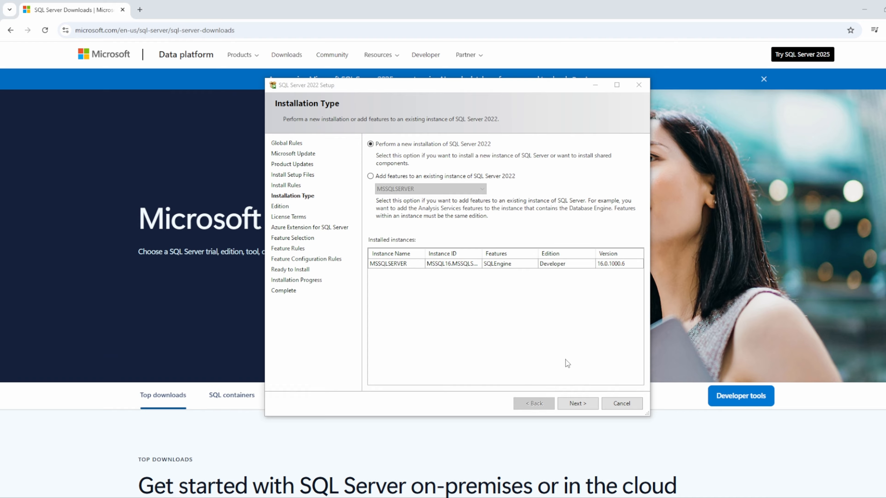
pyautogui.click(579, 404)
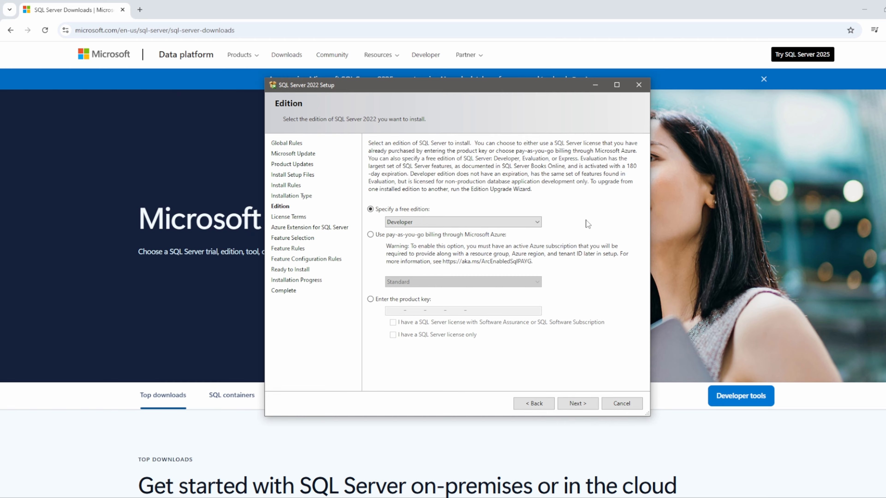
# Step: Choose Developer as the free edition to install and continue to the license terms
pyautogui.click(523, 223)
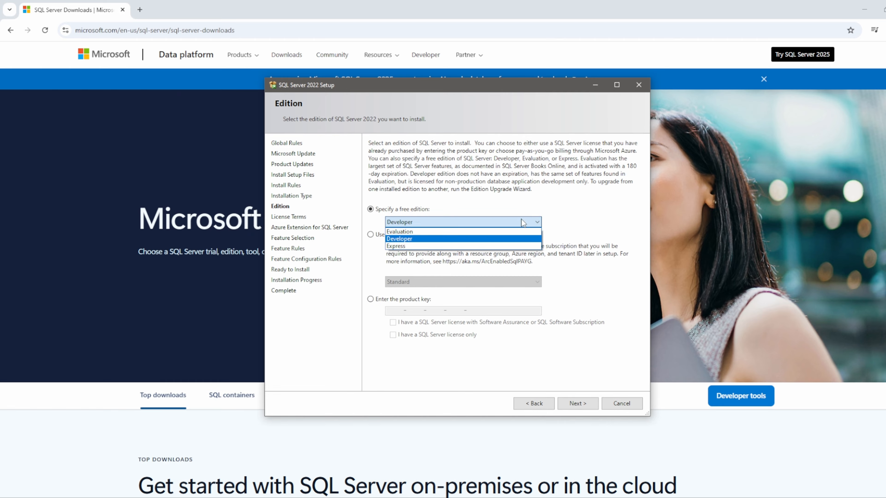
pyautogui.click(402, 240)
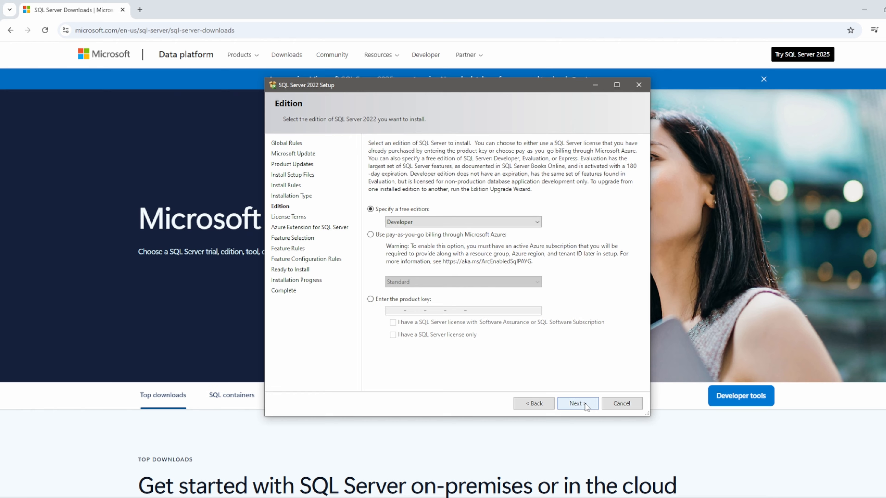
pyautogui.click(576, 403)
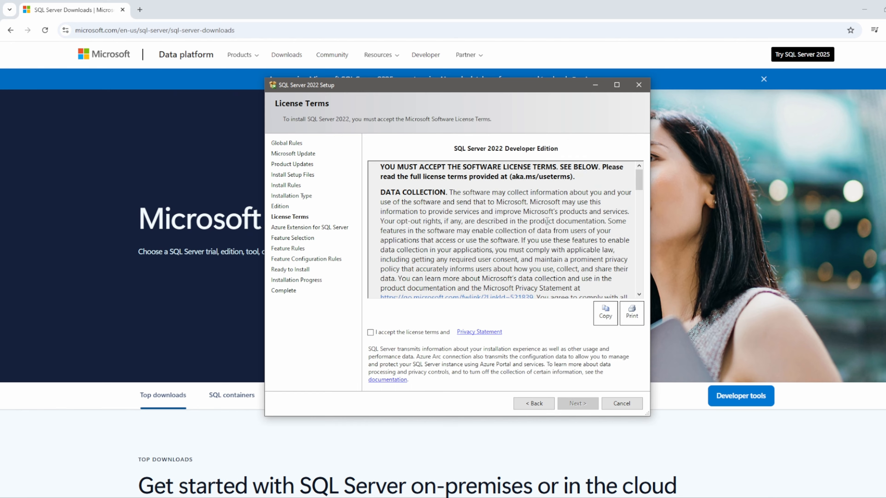
# Step: Accept the SQL Server 2022 Developer Edition license terms and continue
pyautogui.scroll(-5, 531, 198)
pyautogui.scroll(-5, 531, 198)
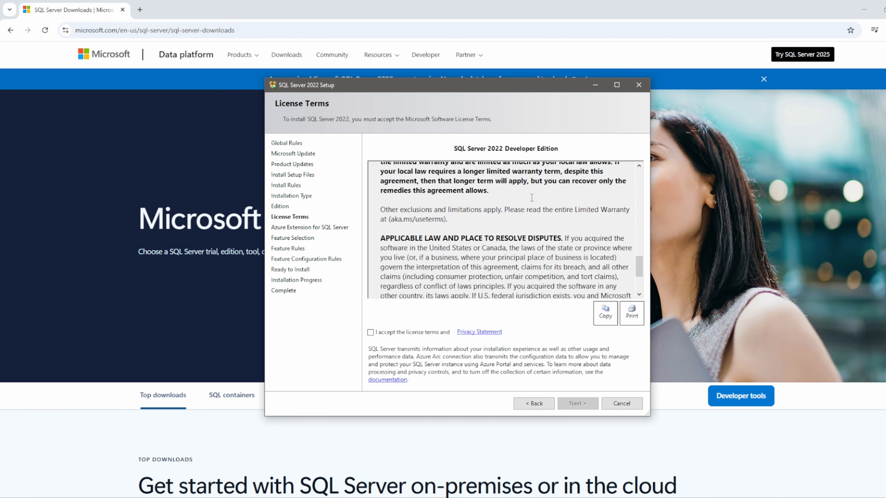
pyautogui.click(371, 332)
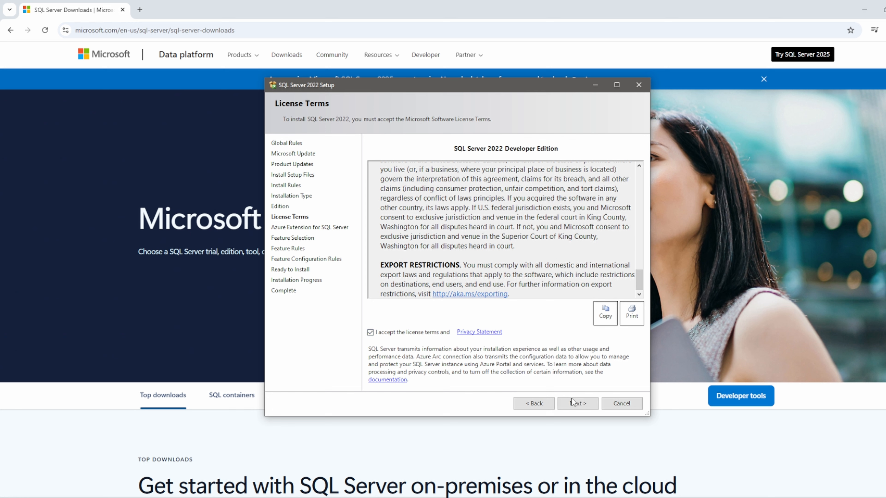
pyautogui.click(578, 403)
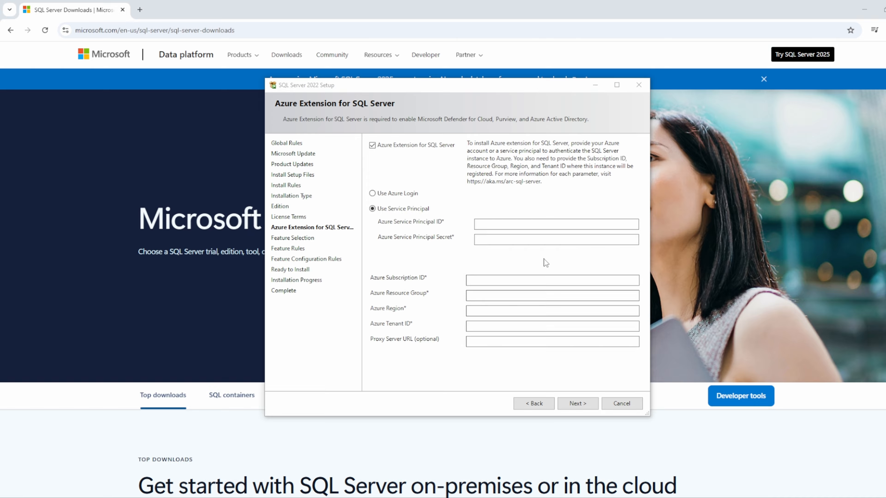
# Step: Exclude the Azure Extension for SQL Server and select Database Engine Services as the only feature to install
pyautogui.click(373, 145)
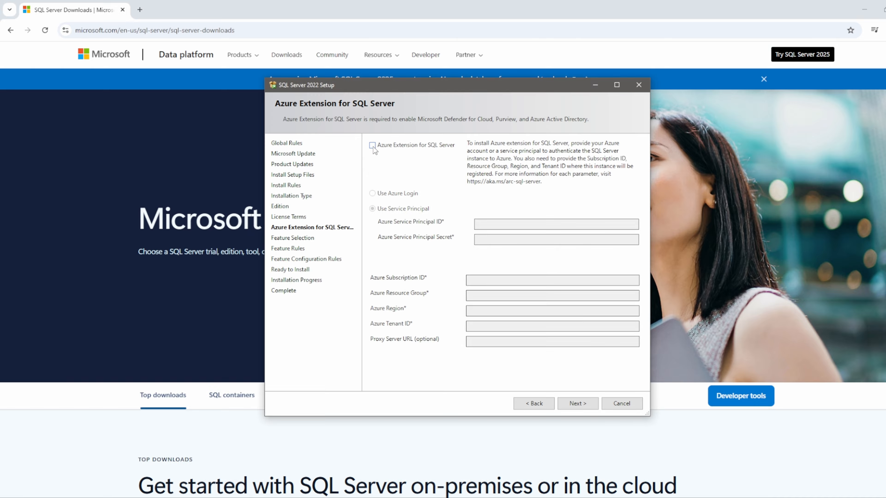
pyautogui.click(575, 404)
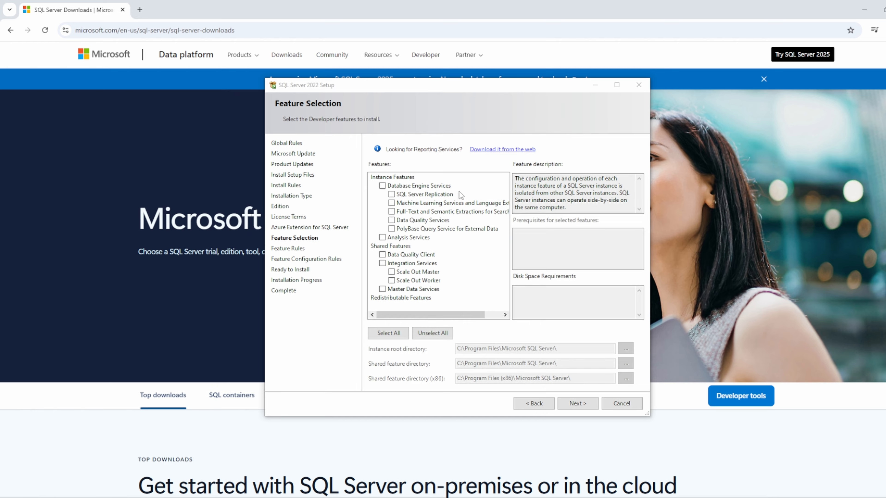
pyautogui.click(382, 186)
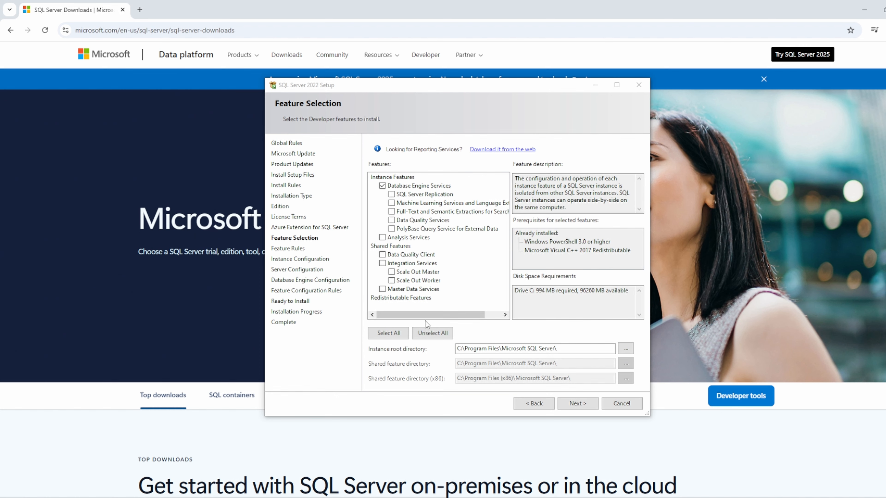
pyautogui.click(577, 403)
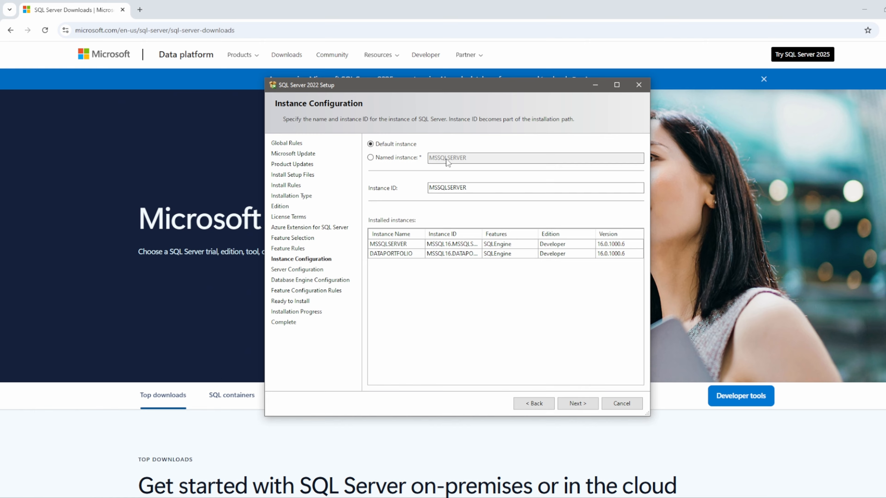
pyautogui.click(413, 157)
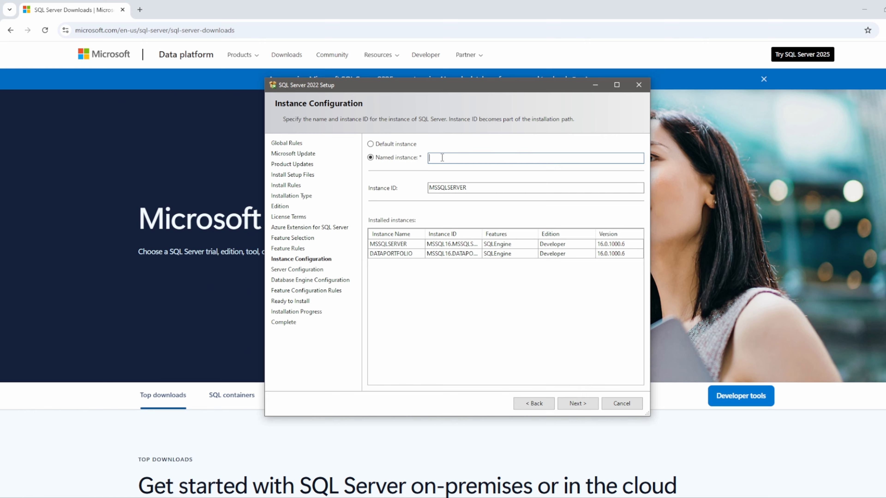
pyautogui.write('dfjkhgdfjkghd')
pyautogui.press('BackSpace')
pyautogui.press('BackSpace')
pyautogui.press('BackSpace')
pyautogui.press('BackSpace')
pyautogui.press('BackSpace')
pyautogui.press('BackSpace')
pyautogui.press('BackSpace')
pyautogui.press('BackSpace')
pyautogui.press('BackSpace')
pyautogui.press('BackSpace')
pyautogui.press('BackSpace')
pyautogui.press('BackSpace')
pyautogui.press('BackSpace')
# Step: Select the default instance for this installation and continue to the server configuration
pyautogui.click(393, 145)
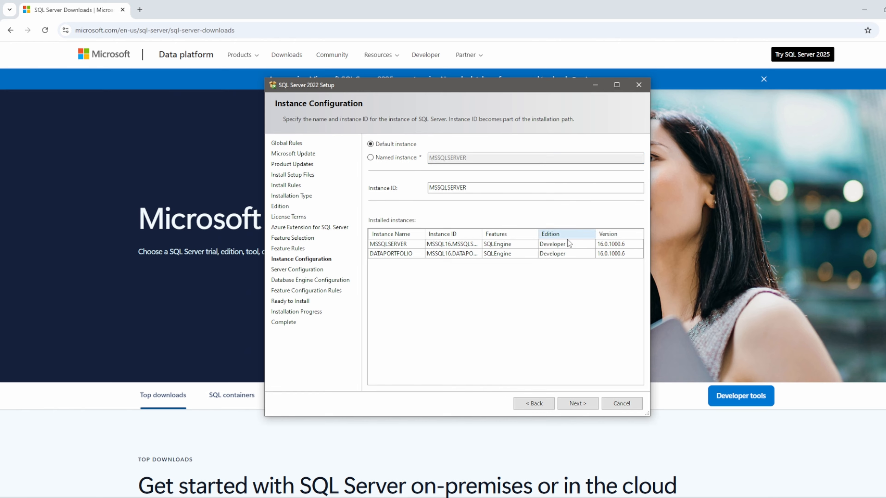
pyautogui.click(580, 403)
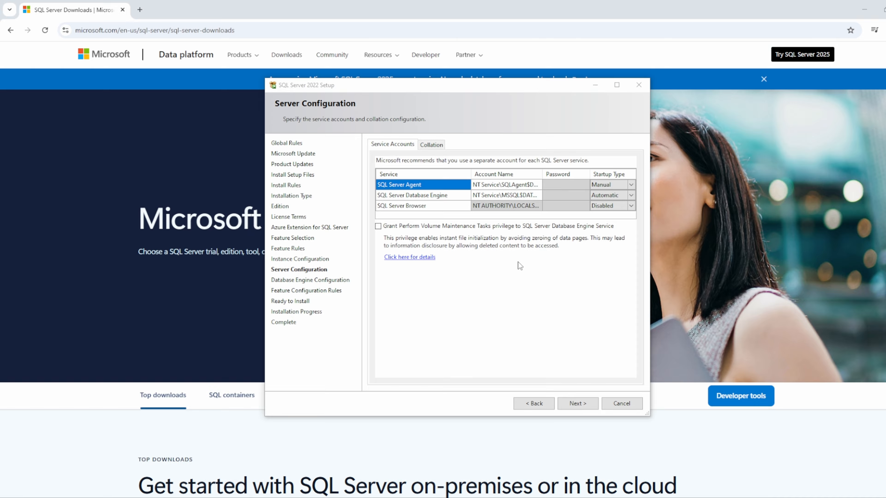
# Step: Keep the default service accounts, choose Windows authentication mode, add the current user as SQL Server administrator, and continue to the installation summary
pyautogui.click(580, 403)
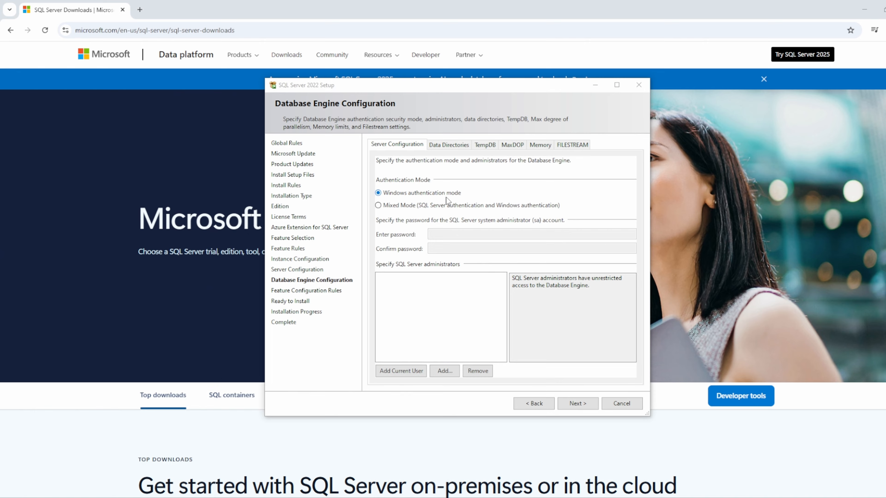
pyautogui.click(384, 207)
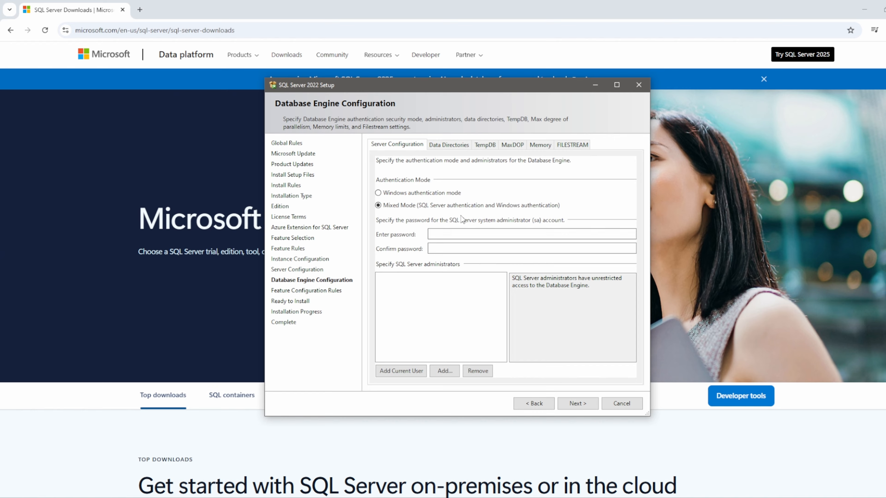
pyautogui.click(440, 197)
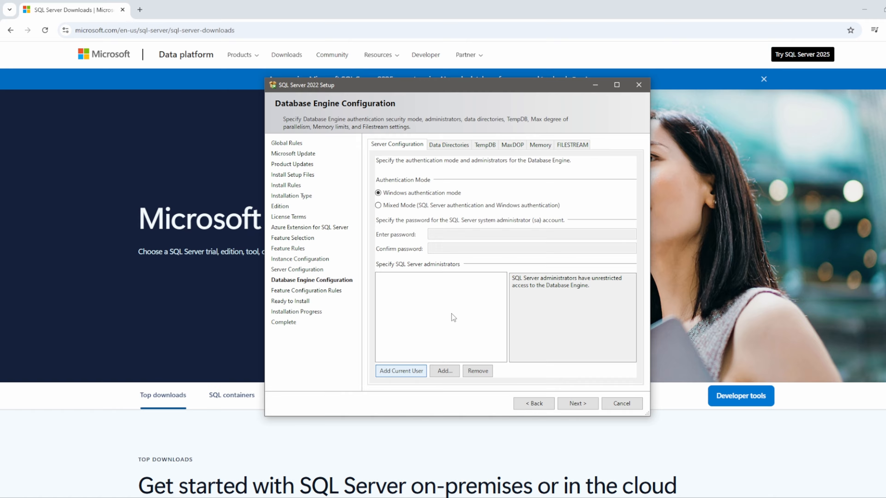
pyautogui.click(586, 404)
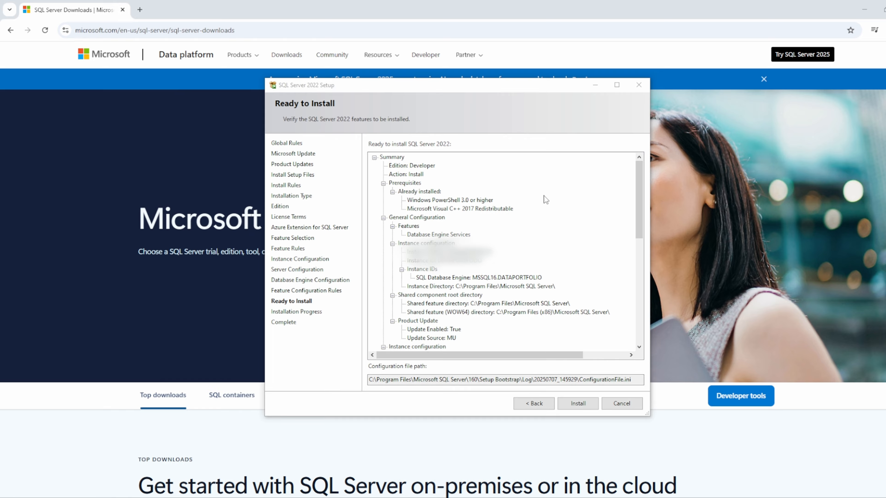
# Step: Install SQL Server 2022 with the configured settings and close the completed setup wizard
pyautogui.click(581, 405)
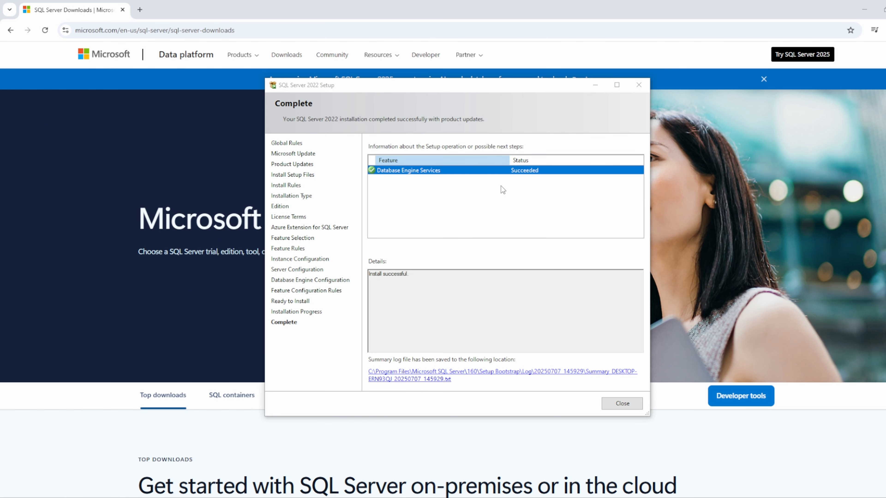
pyautogui.click(628, 403)
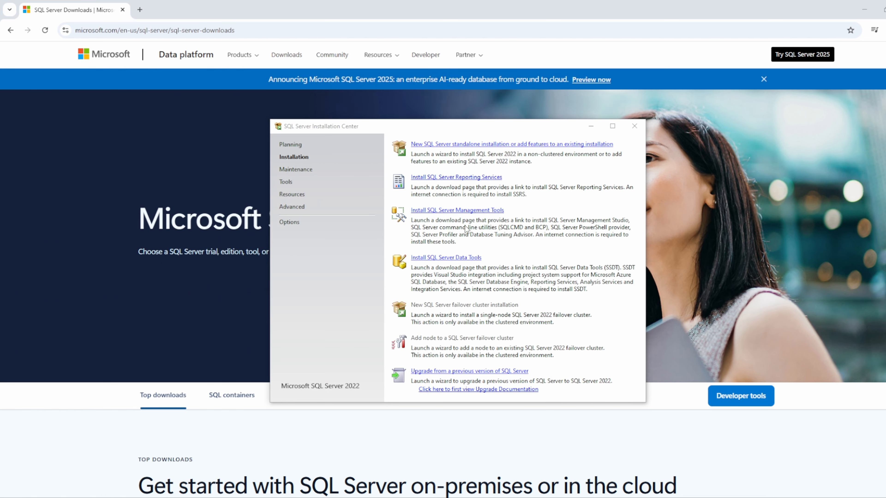
# Step: Open the SQL Server Management Tools download page from the Installation Center and download the SSMS 21 installer
pyautogui.click(473, 210)
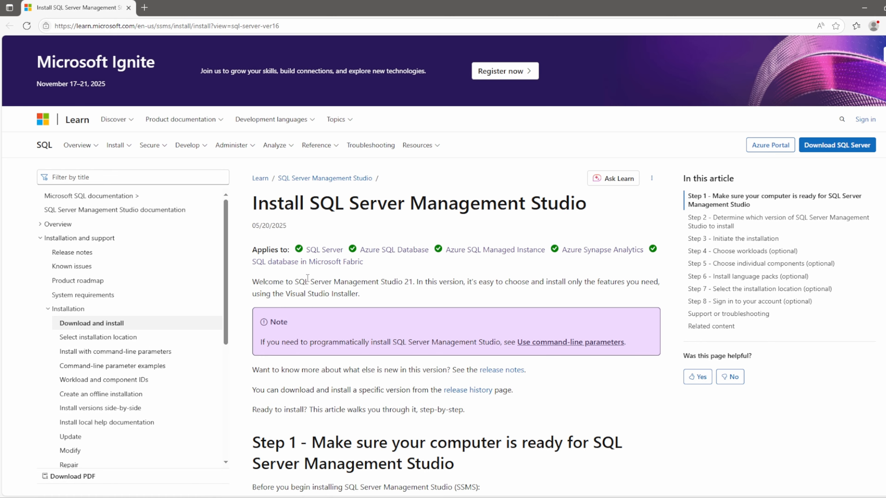
pyautogui.moveTo(293, 281); pyautogui.dragTo(420, 283)
pyautogui.click(430, 296)
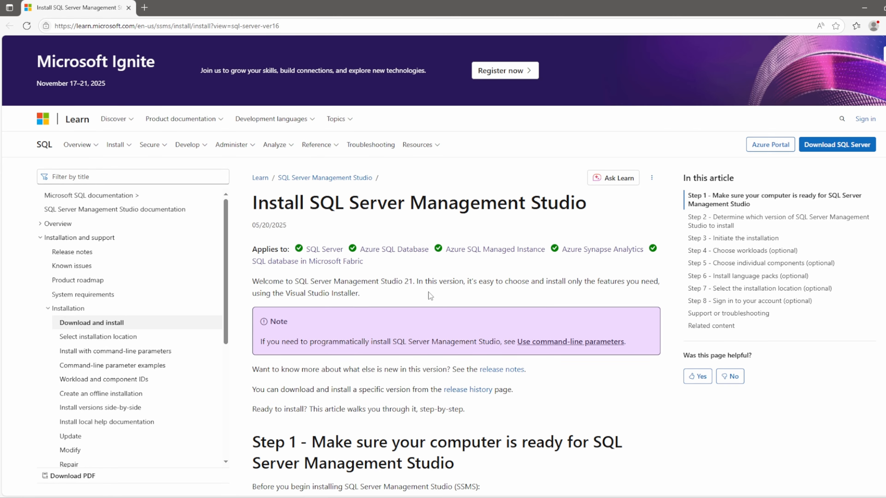
pyautogui.scroll(-6, 428, 292)
pyautogui.scroll(-4, 429, 291)
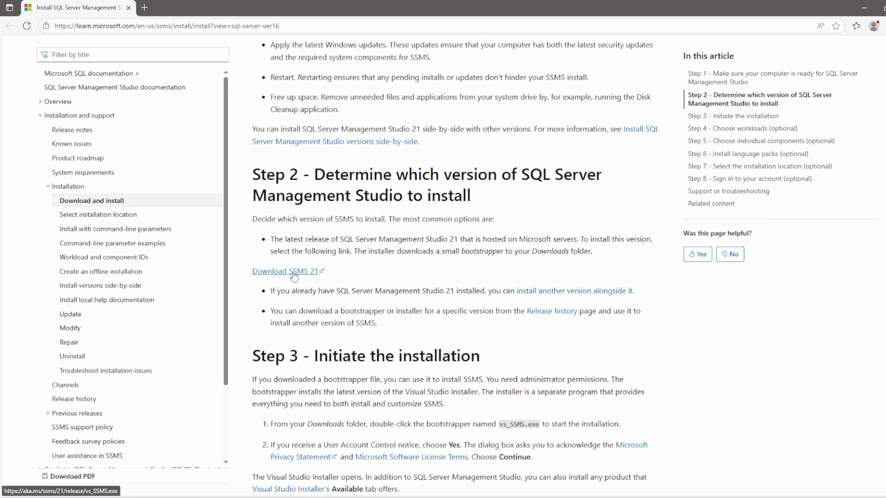
pyautogui.click(294, 276)
# Step: Run the downloaded vs_SSMS.exe from the Downloads folder and accept the Visual Studio Installer terms
pyautogui.click(840, 66)
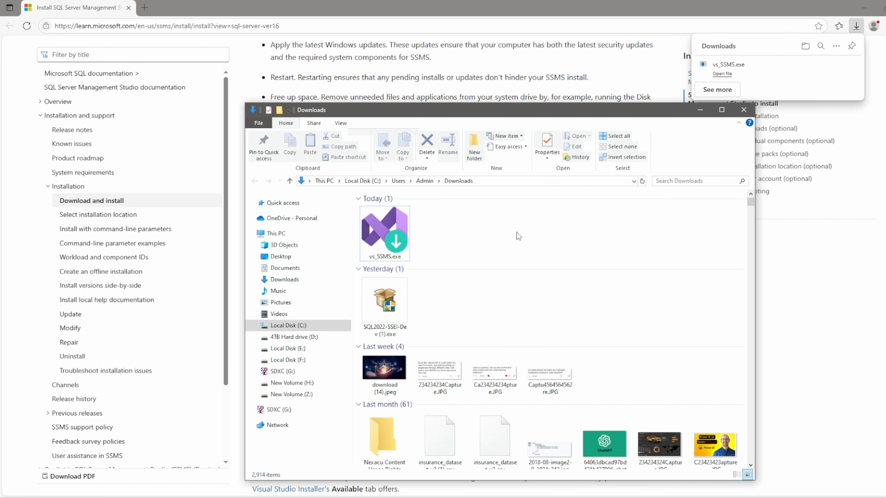
pyautogui.doubleClick(385, 232)
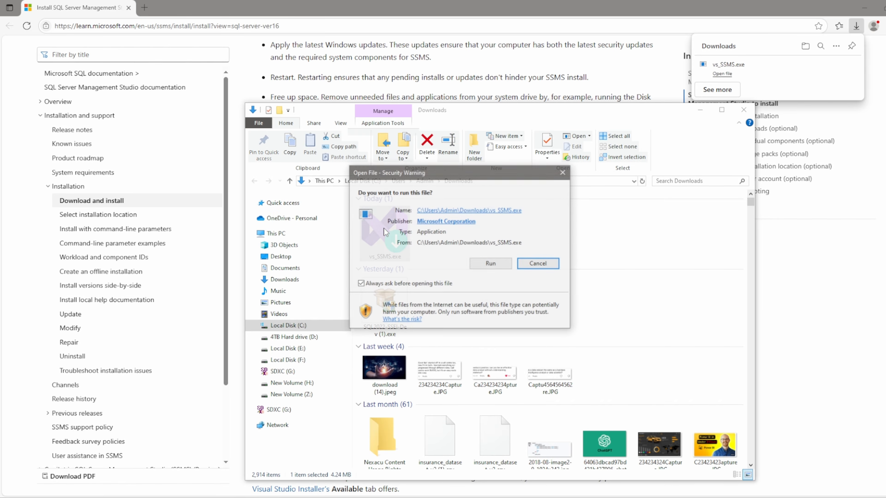
pyautogui.click(484, 265)
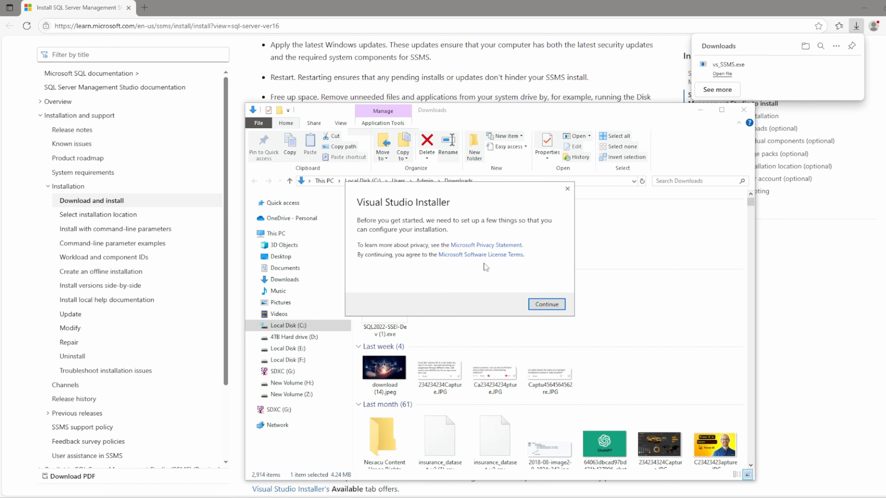
pyautogui.click(542, 304)
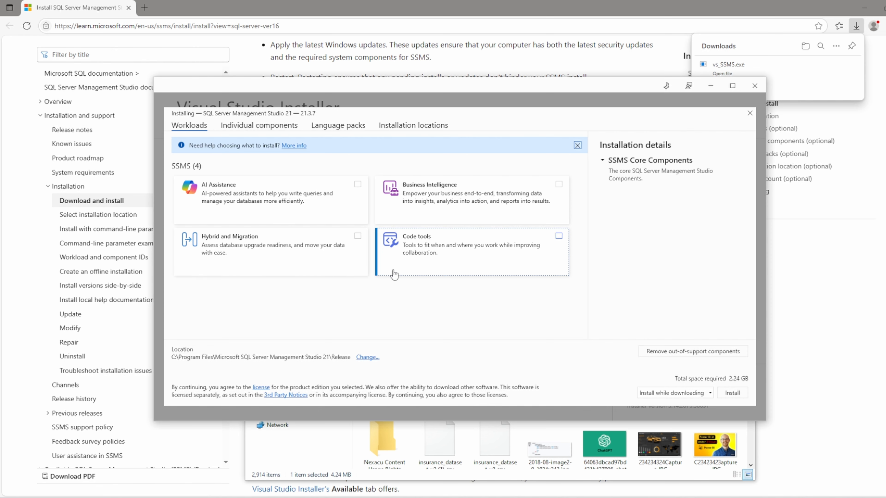
# Step: Review the individual components, language packs and installation locations, and install SQL Server Management Studio 21 with the default selections
pyautogui.click(270, 127)
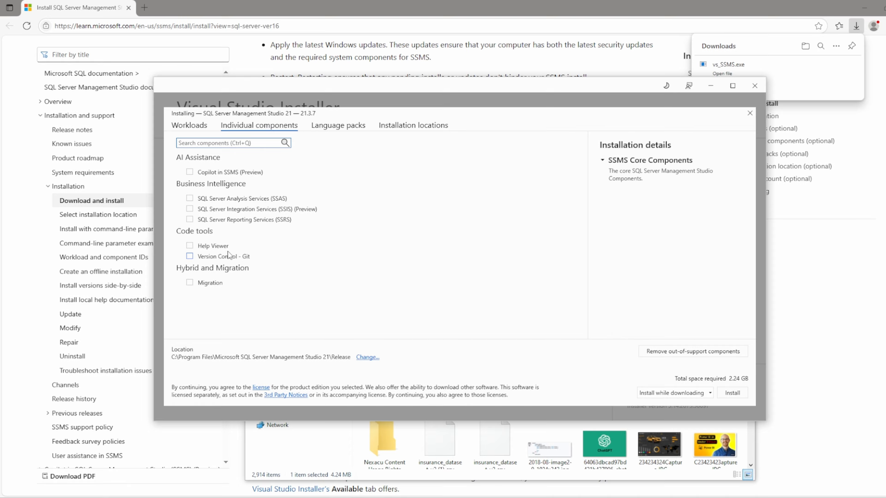
pyautogui.click(336, 125)
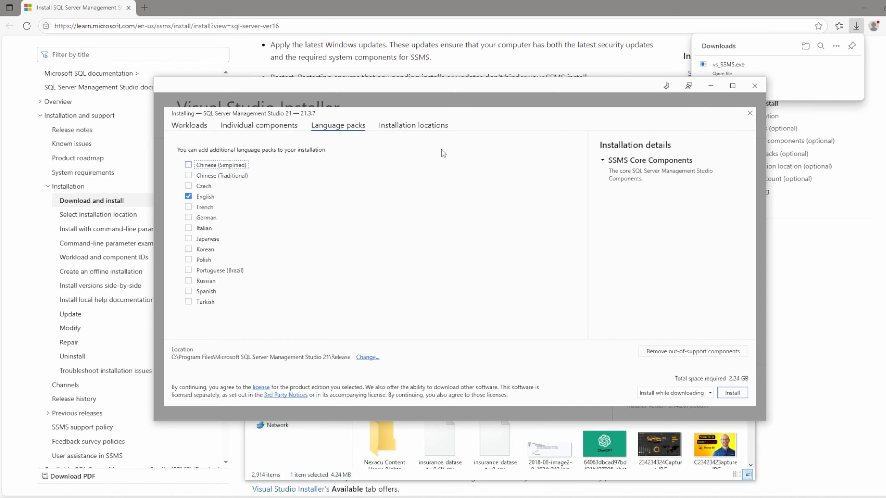
pyautogui.click(419, 127)
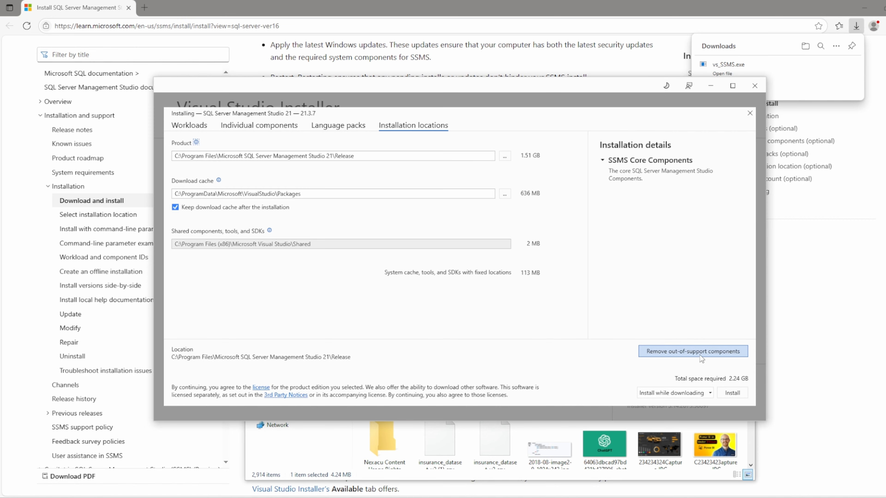
pyautogui.click(732, 393)
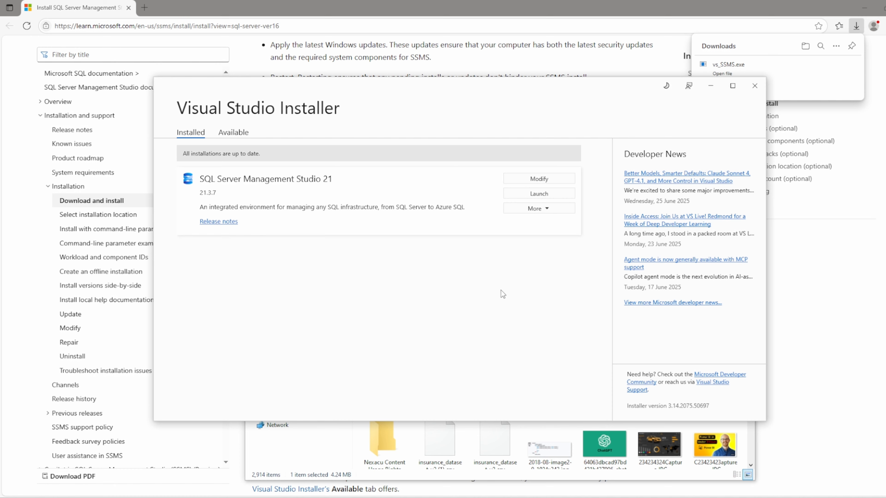
# Step: Launch SQL Server Management Studio 21, skipping account sign-in and keeping the classic connection dialog
pyautogui.click(540, 194)
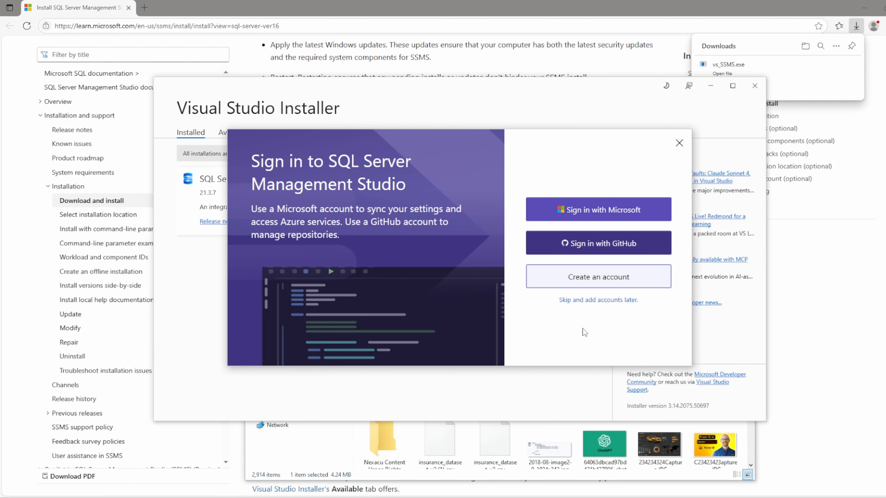
pyautogui.click(607, 301)
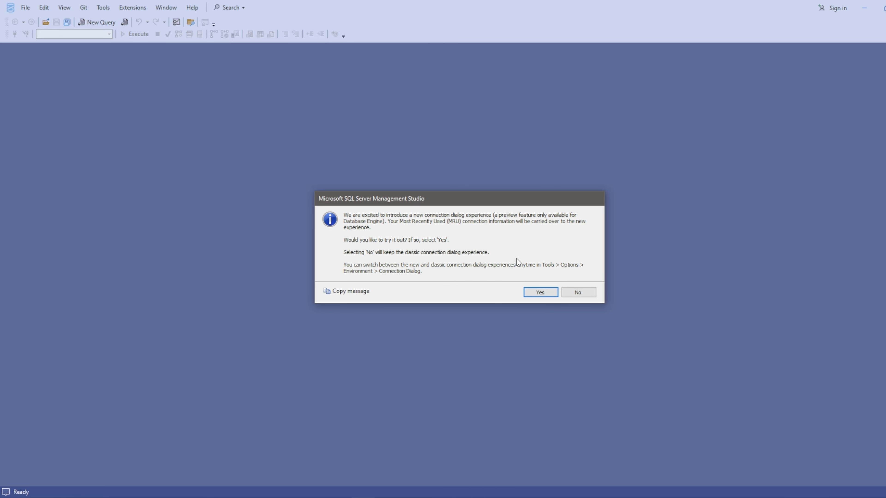
pyautogui.click(576, 295)
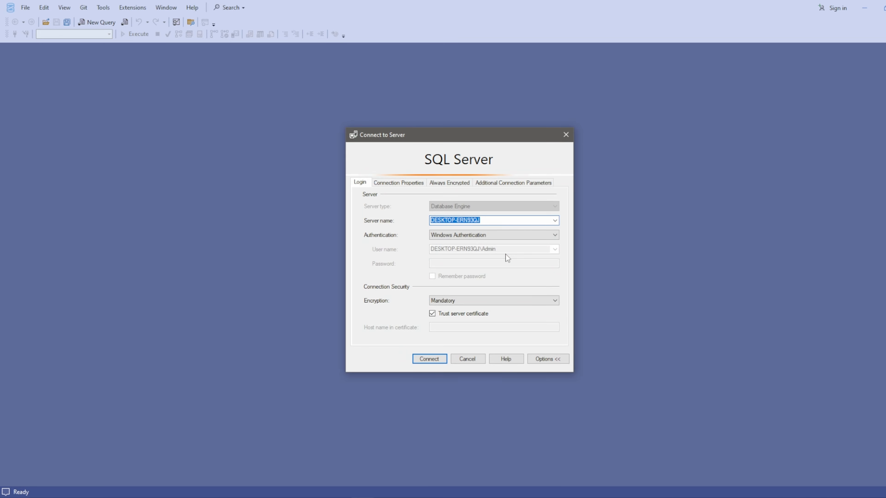
# Step: Browse the local Database Engine servers, select DESKTOP-ERN93QJ, and connect to it with Windows Authentication
pyautogui.click(476, 222)
pyautogui.click(554, 221)
pyautogui.click(467, 235)
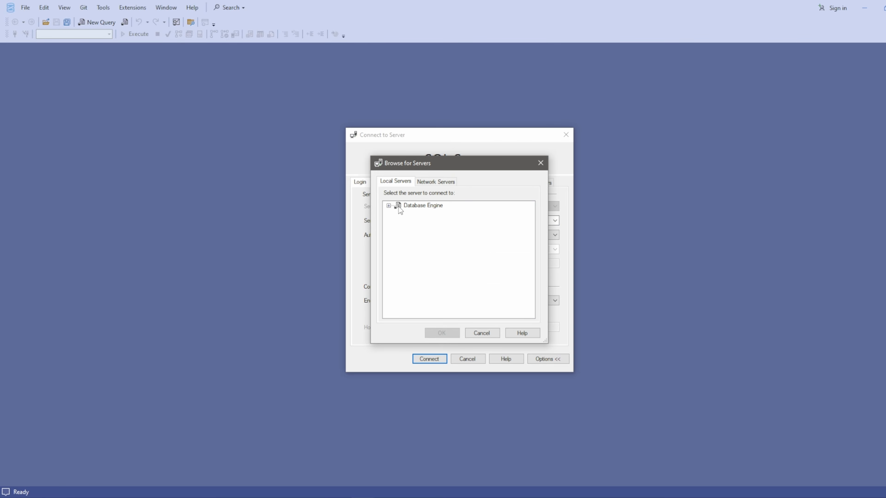
pyautogui.click(388, 205)
pyautogui.click(435, 214)
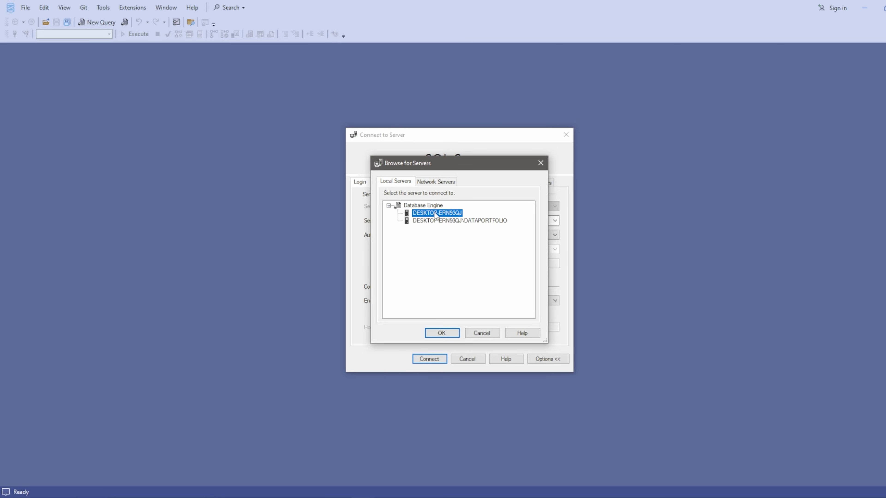
pyautogui.click(442, 333)
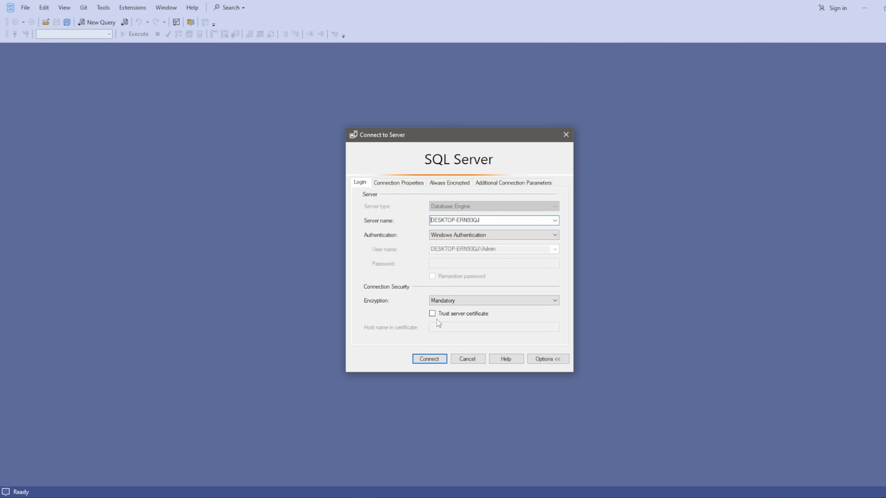
pyautogui.click(429, 359)
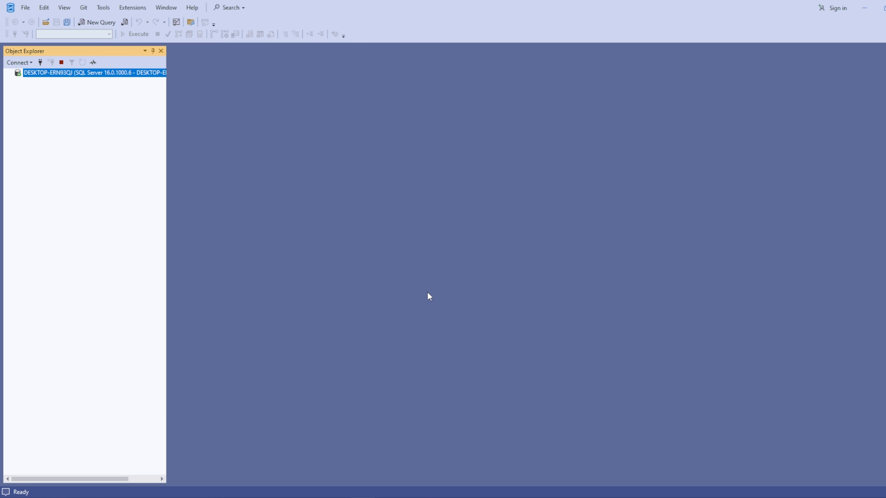